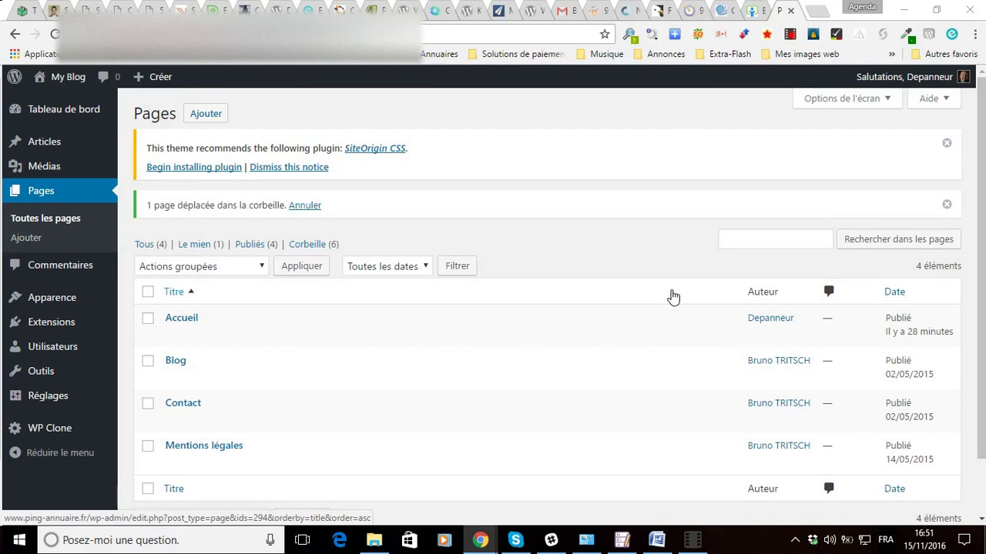
# Step: Create a new page titled "Test" and switch its content editor to Page Builder
pyautogui.moveTo(158, 84)
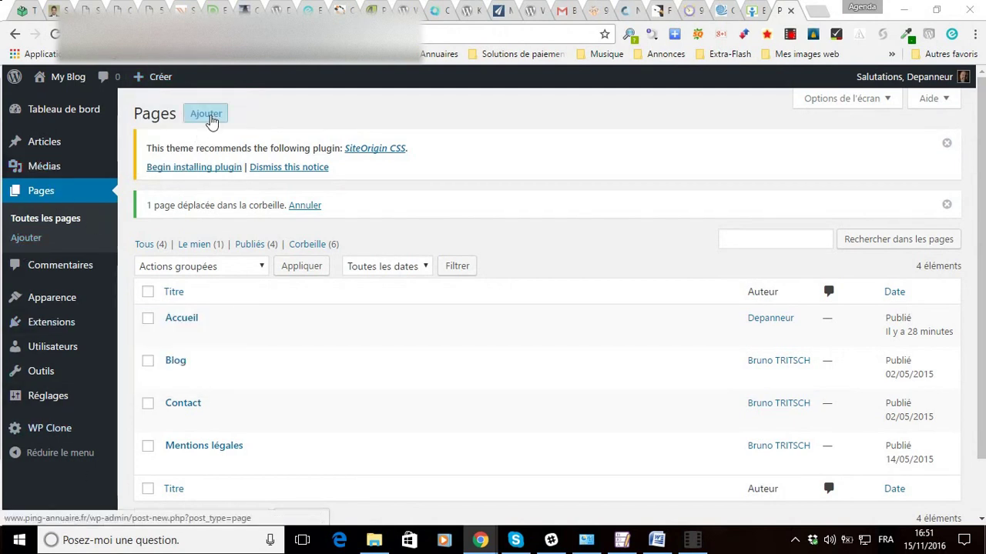
pyautogui.click(211, 117)
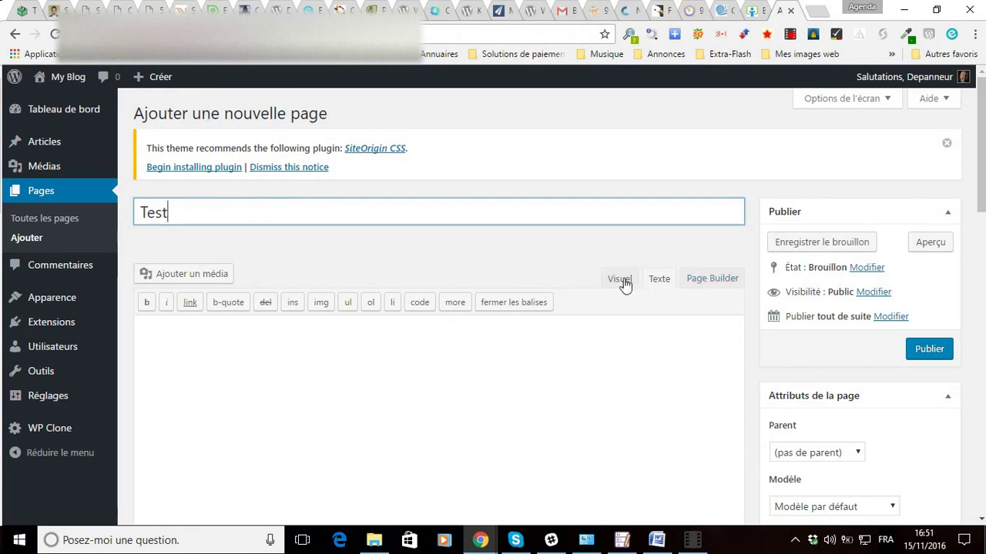
pyautogui.click(708, 286)
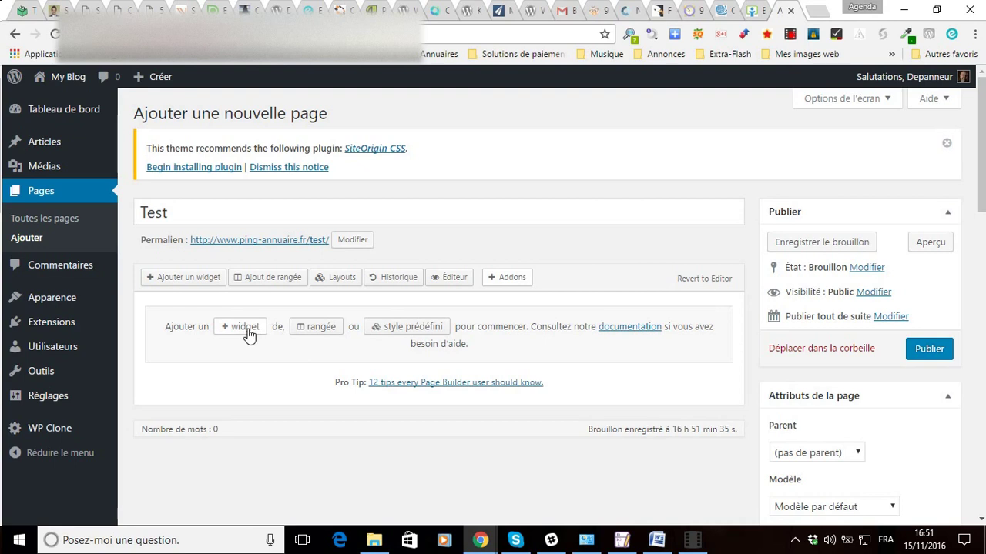
# Step: Open the predefined Page Builder layouts and show the layout directory (Répertoire des mises en pages)
pyautogui.click(393, 332)
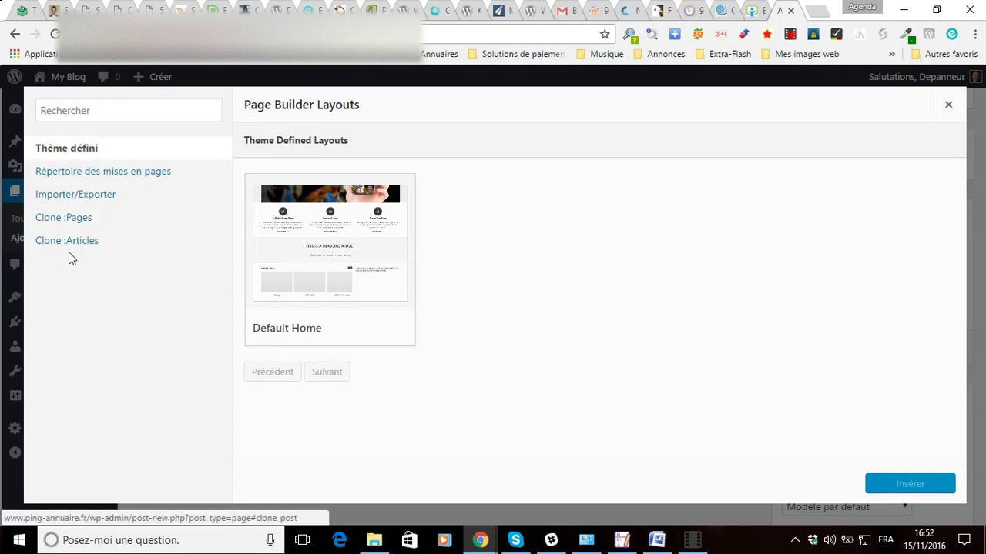
pyautogui.click(92, 176)
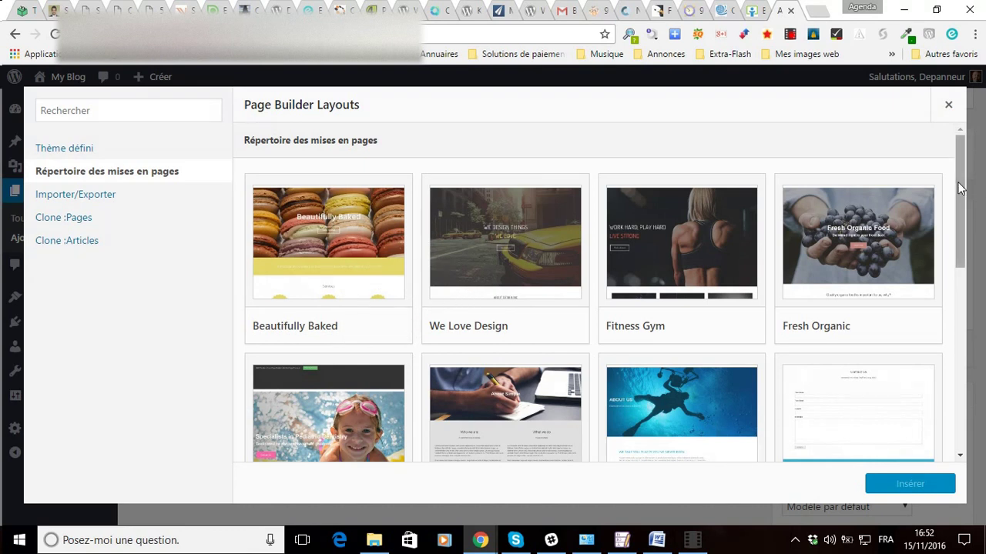
pyautogui.moveTo(960, 191)
pyautogui.mouseDown()
pyautogui.moveTo(983, 358)
pyautogui.moveTo(974, 184)
pyautogui.moveTo(984, 368)
pyautogui.moveTo(978, 191)
pyautogui.mouseUp()
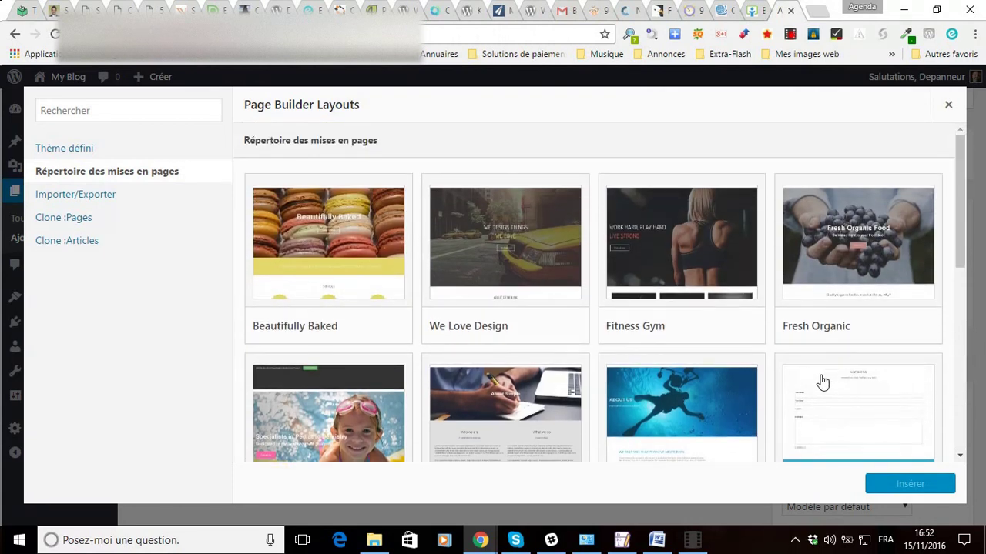
# Step: Preview the Fitness Gym layout's demo page down to its contact section and return to the layout directory
pyautogui.moveTo(695, 238)
pyautogui.click(731, 329)
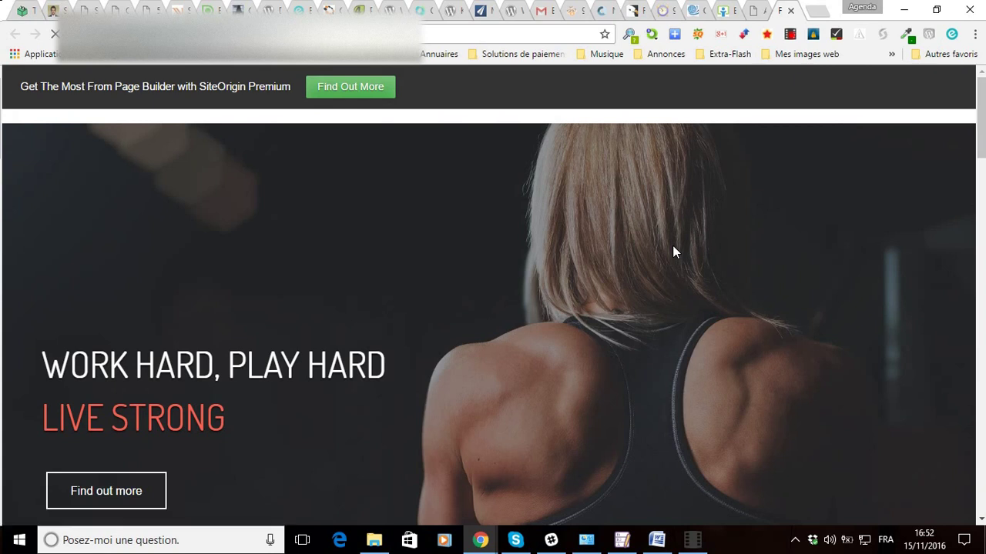
pyautogui.scroll(-4, 717, 247)
pyautogui.scroll(-15, 709, 250)
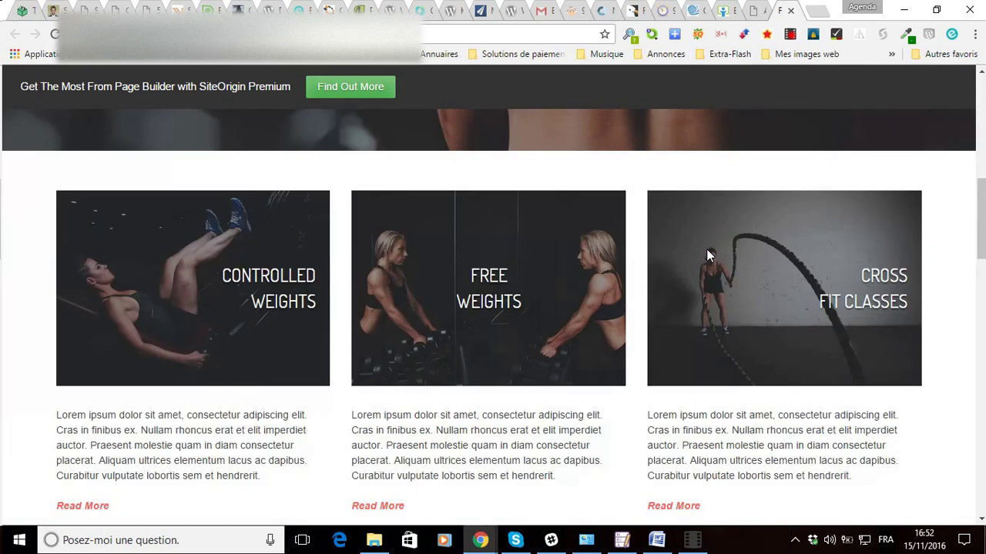
pyautogui.scroll(-3, 712, 265)
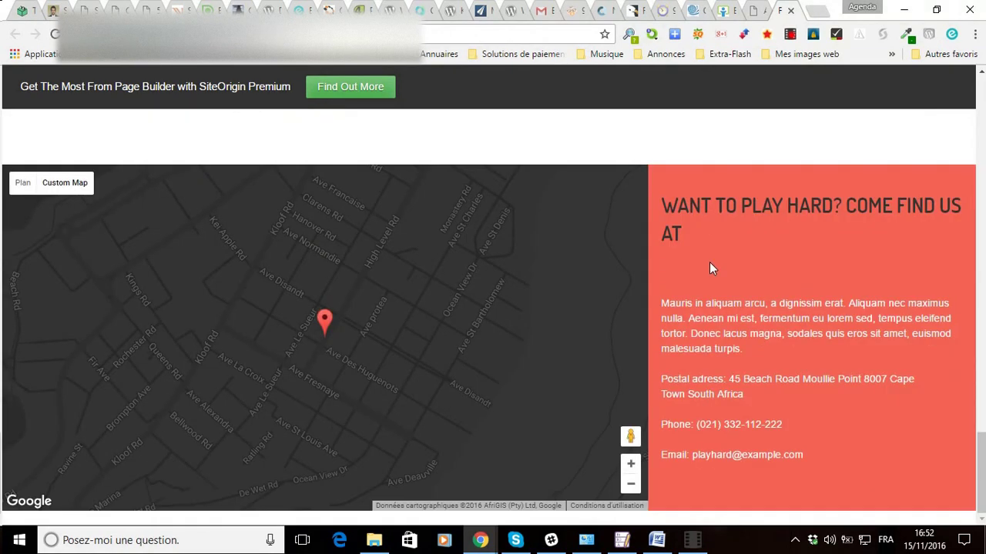
pyautogui.click(739, 10)
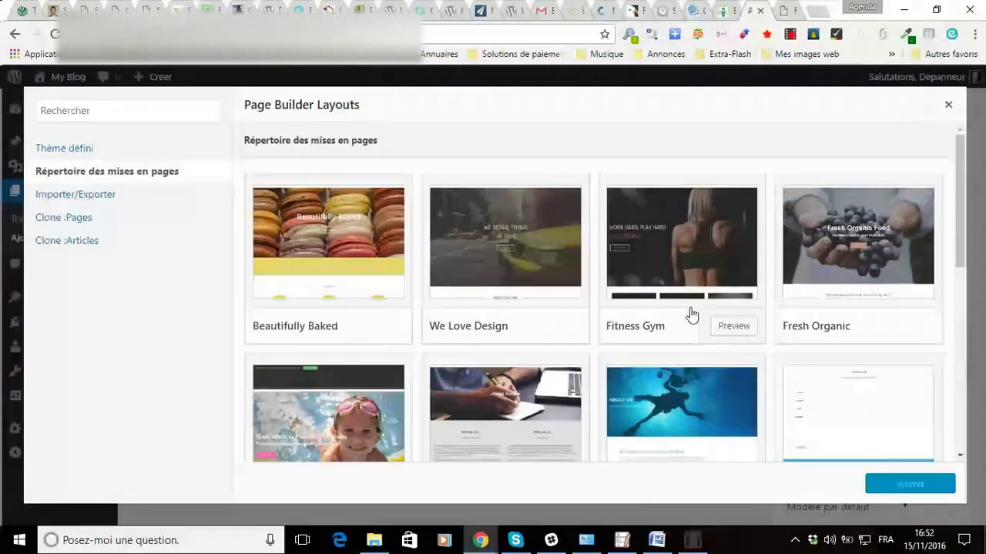
# Step: Insert the Fitness Gym layout into the Test page with the Replace current option
pyautogui.click(674, 229)
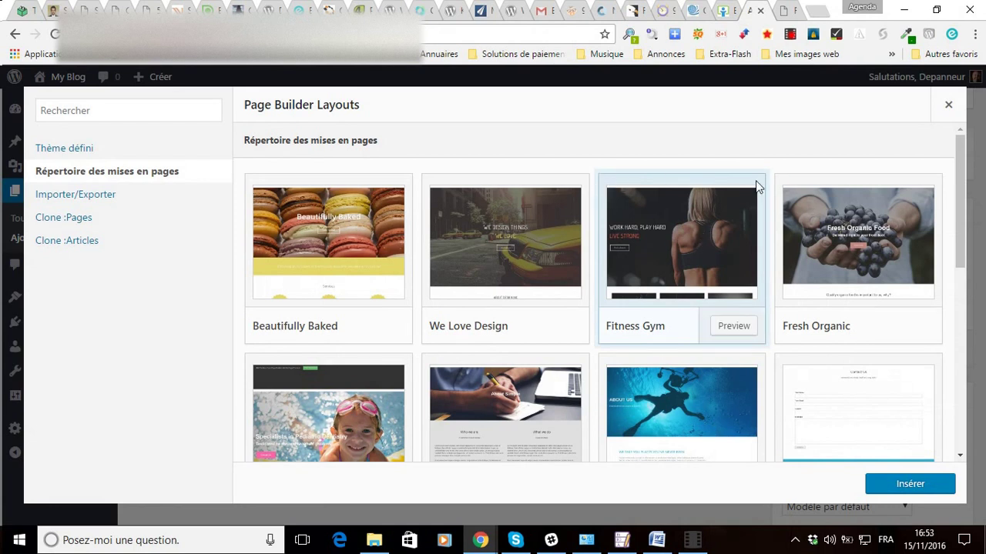
pyautogui.click(740, 328)
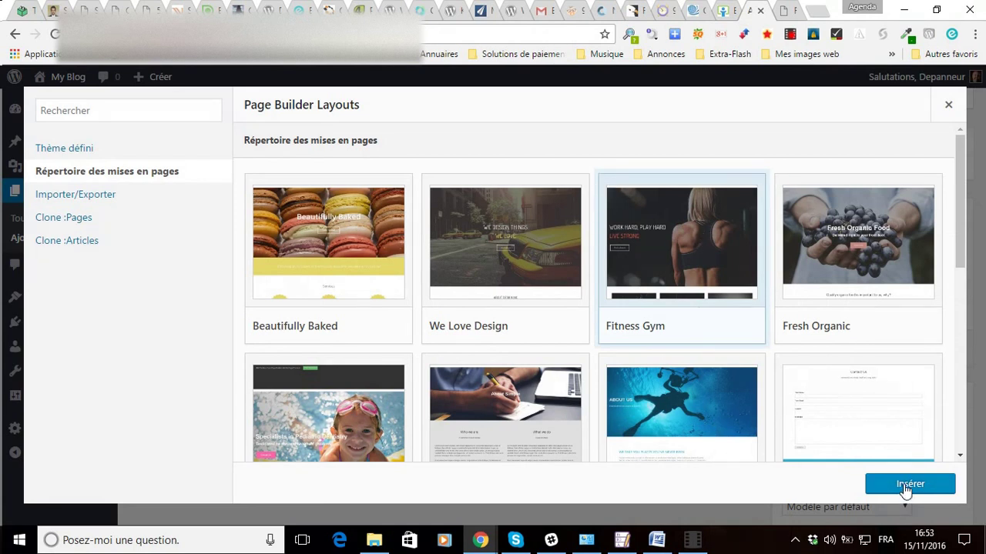
pyautogui.moveTo(906, 490)
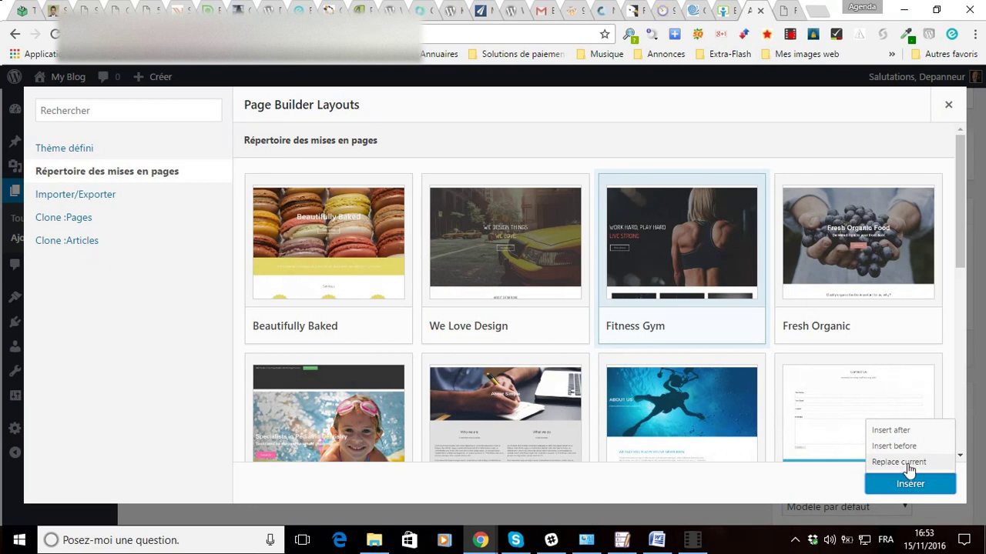
pyautogui.click(889, 466)
pyautogui.click(906, 463)
pyautogui.click(895, 462)
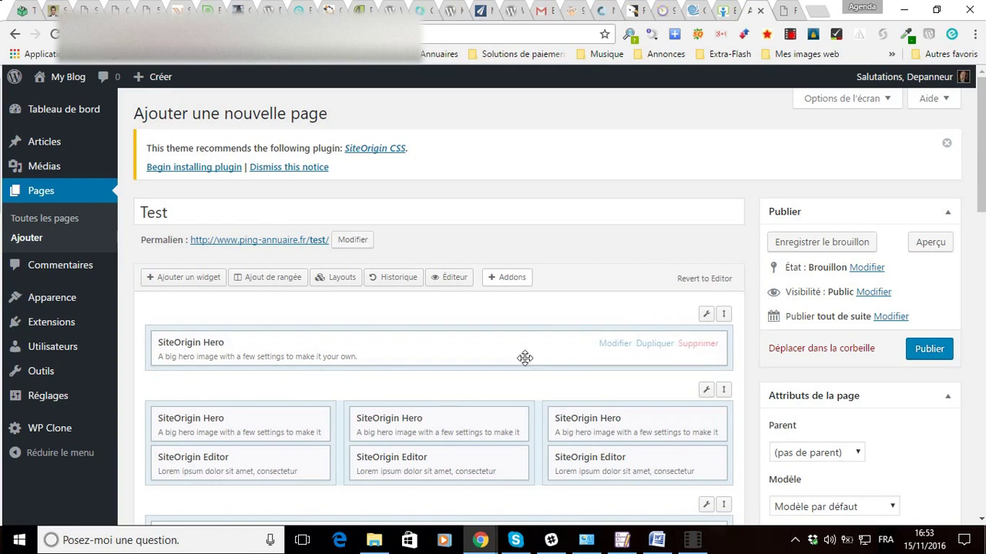
# Step: Save the Test page as a draft and preview it from the header to the footer
pyautogui.click(822, 248)
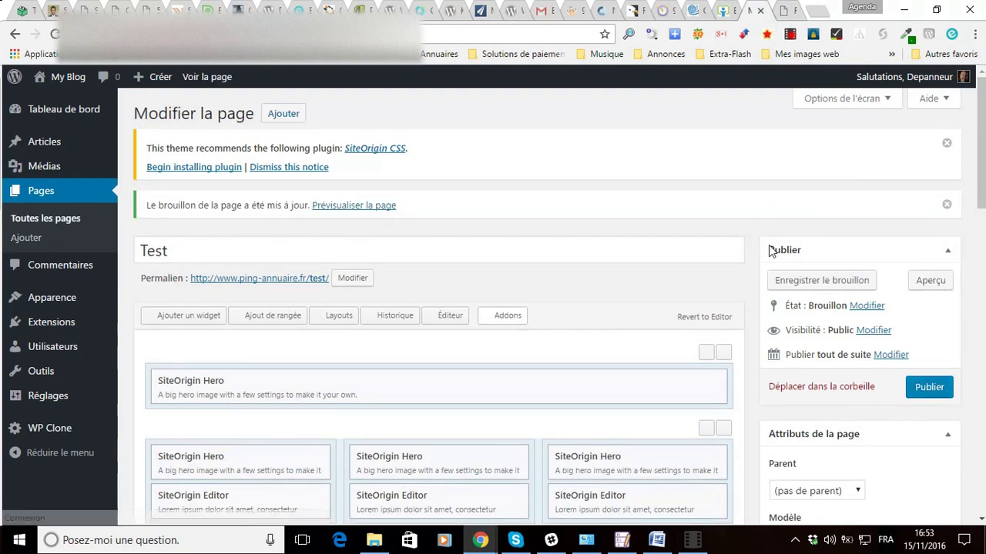
pyautogui.click(933, 281)
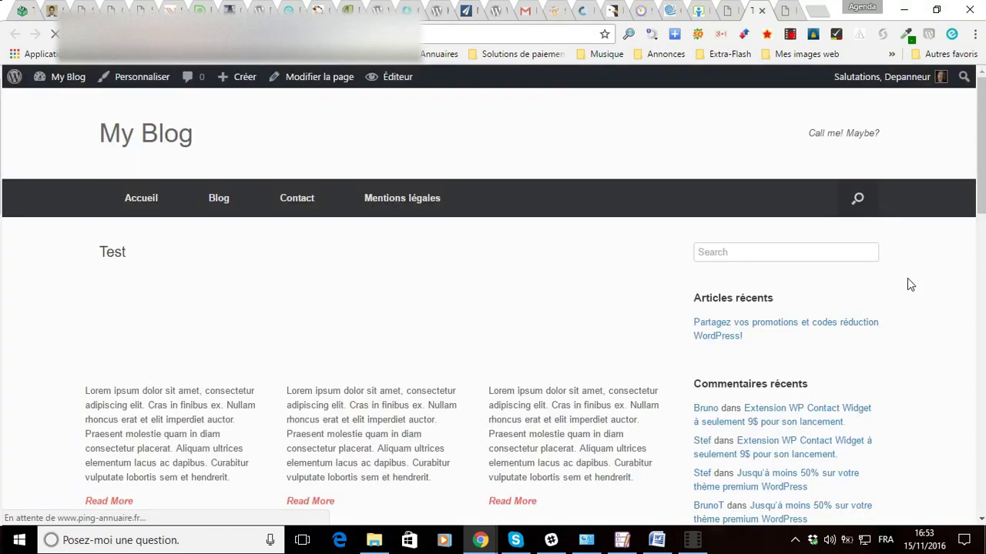
pyautogui.scroll(-2, 907, 278)
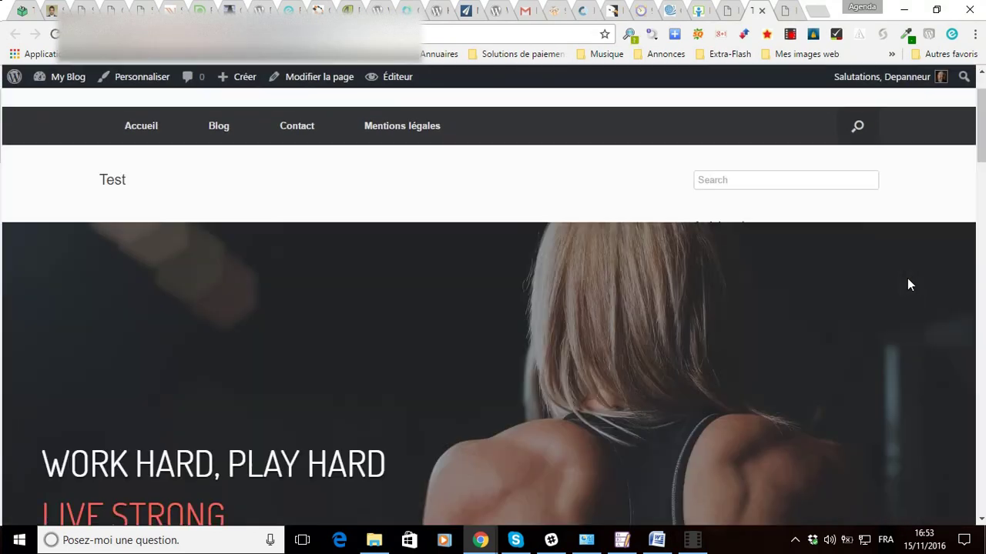
pyautogui.scroll(-10, 906, 283)
pyautogui.scroll(-12, 905, 295)
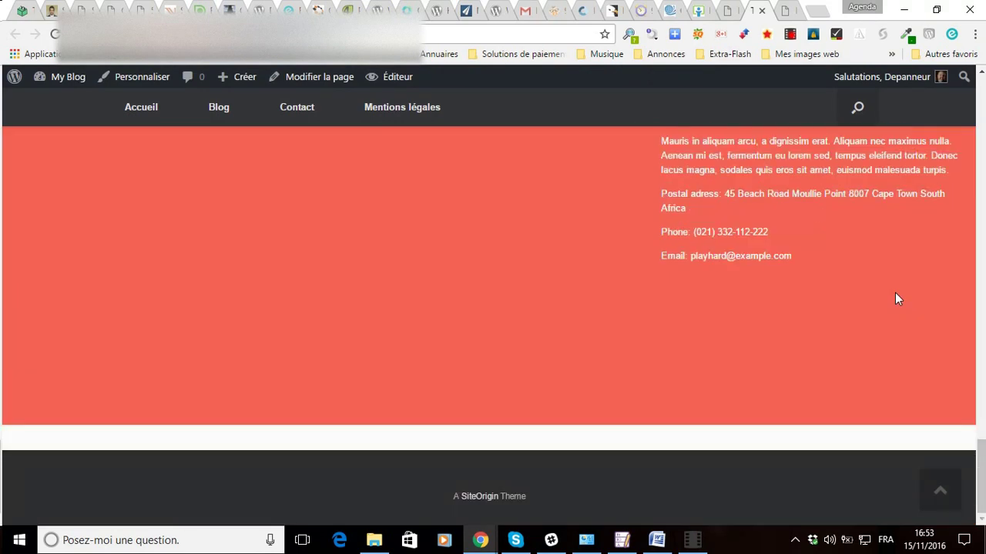
pyautogui.scroll(20, 895, 298)
pyautogui.scroll(3, 889, 306)
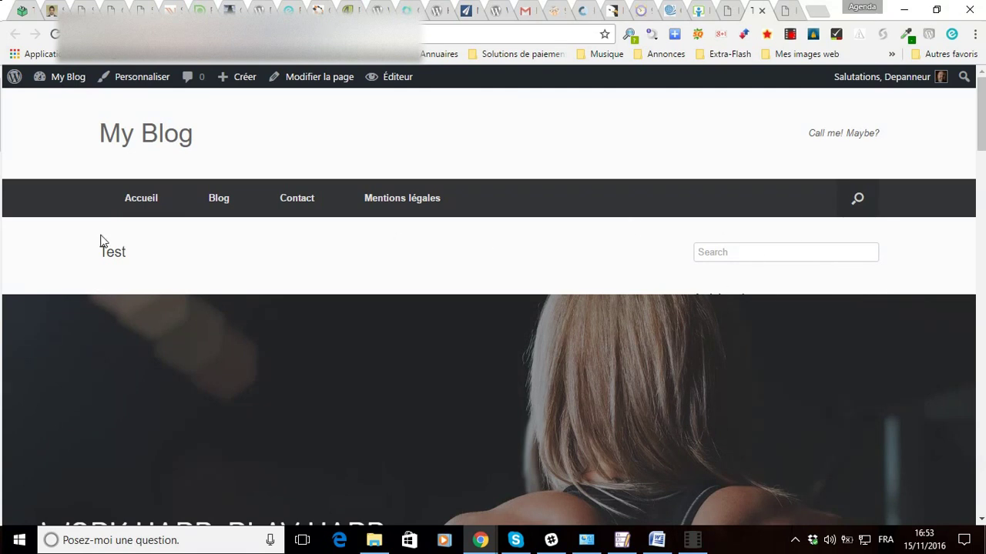
# Step: Back in the page editor, set the Test page's template to "Full Width Page, No Title" and save the draft
pyautogui.click(726, 11)
pyautogui.scroll(-5, 670, 359)
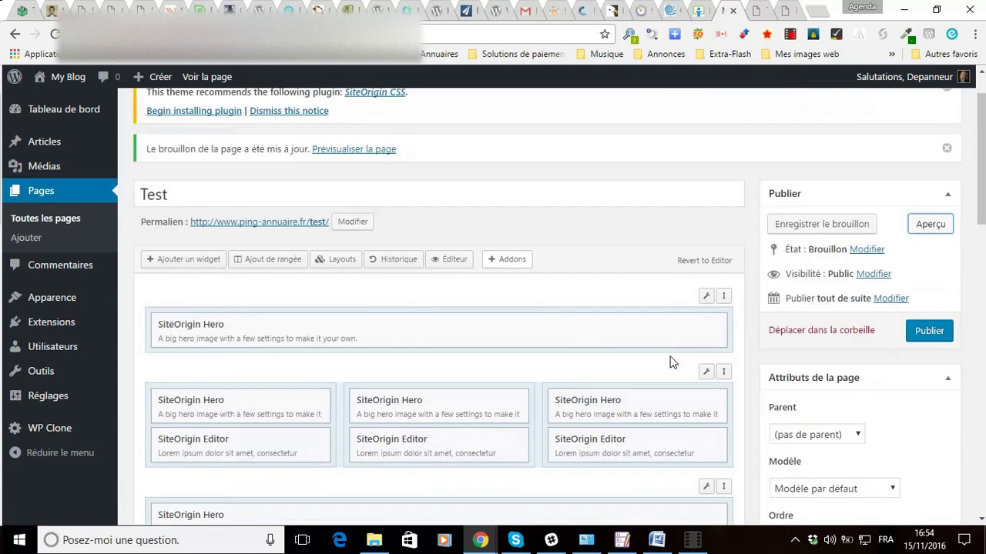
pyautogui.click(825, 329)
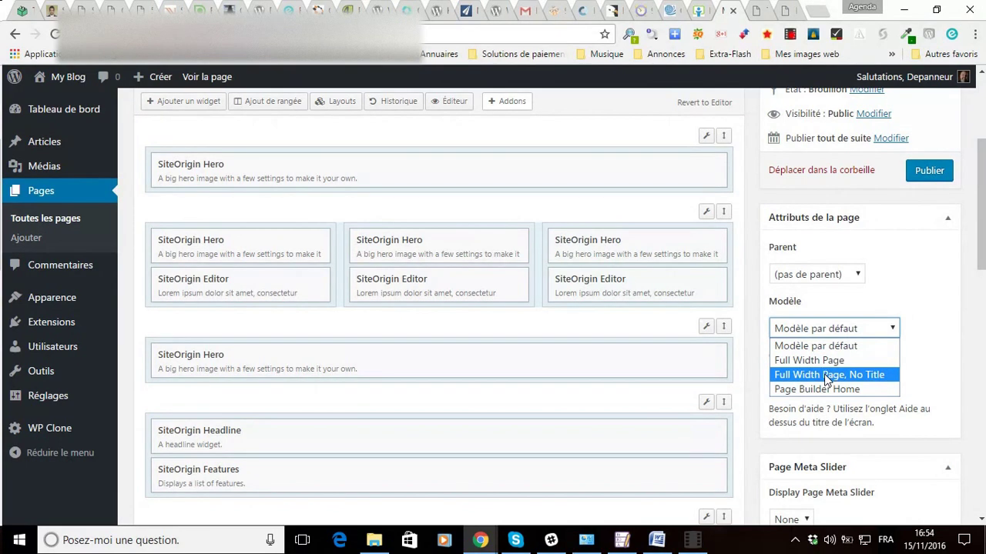
pyautogui.click(818, 375)
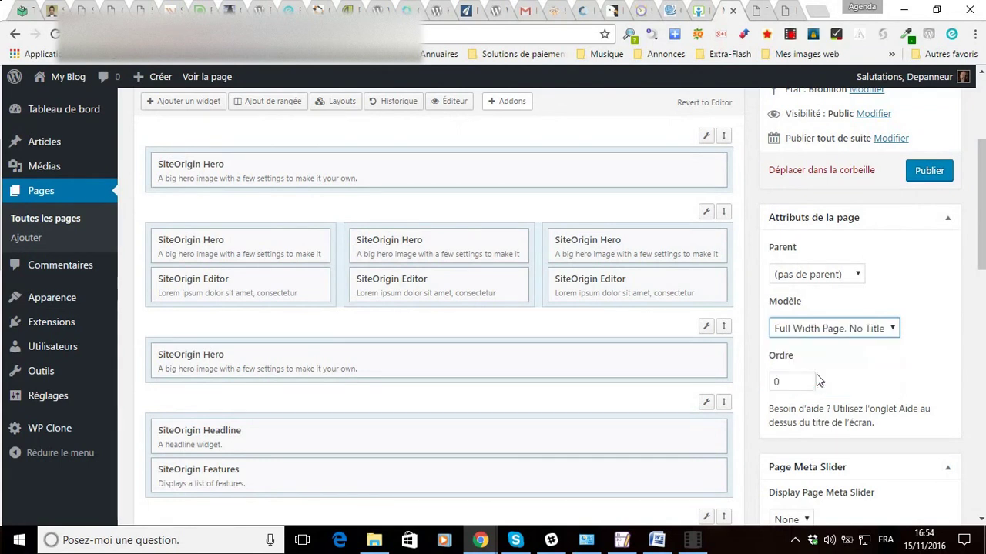
pyautogui.click(928, 176)
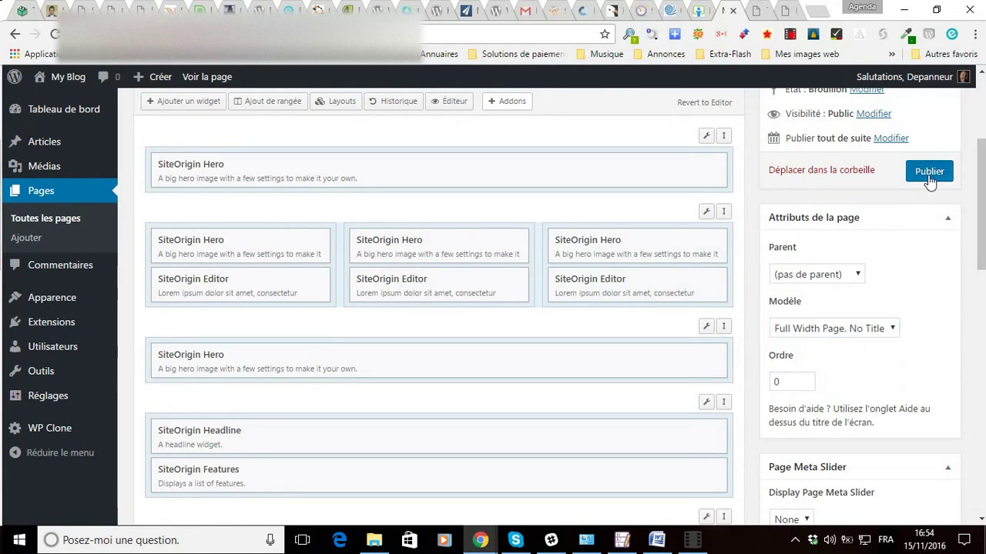
pyautogui.scroll(1, 866, 359)
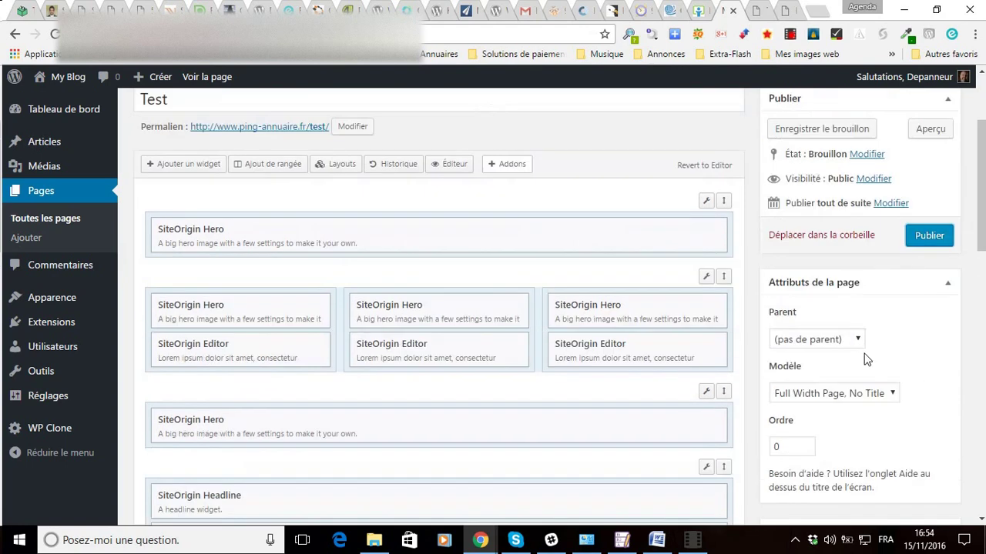
pyautogui.scroll(2, 866, 360)
pyautogui.click(821, 280)
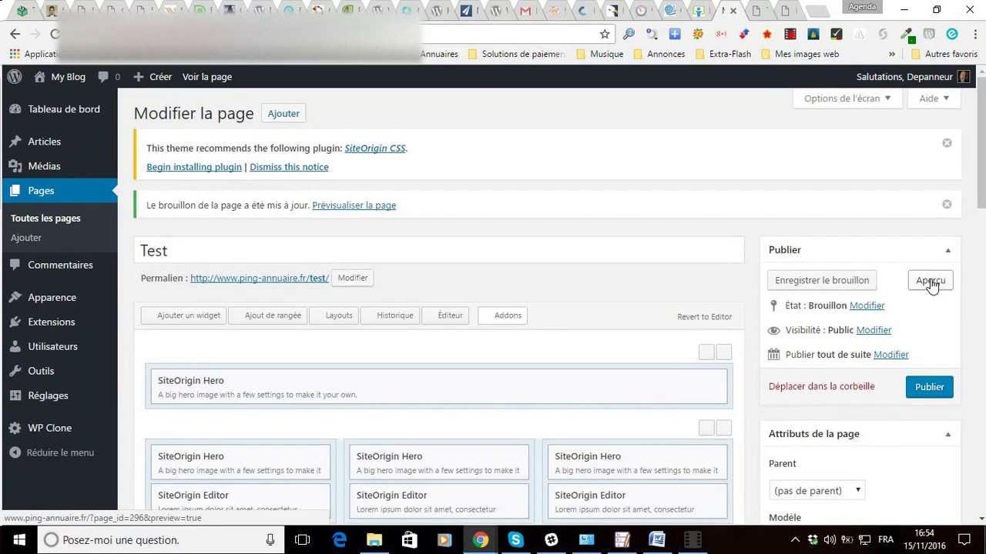
# Step: Preview the Test page again, compare it with the Fitness Gym demo page, and return to the page editor's widget rows
pyautogui.click(930, 281)
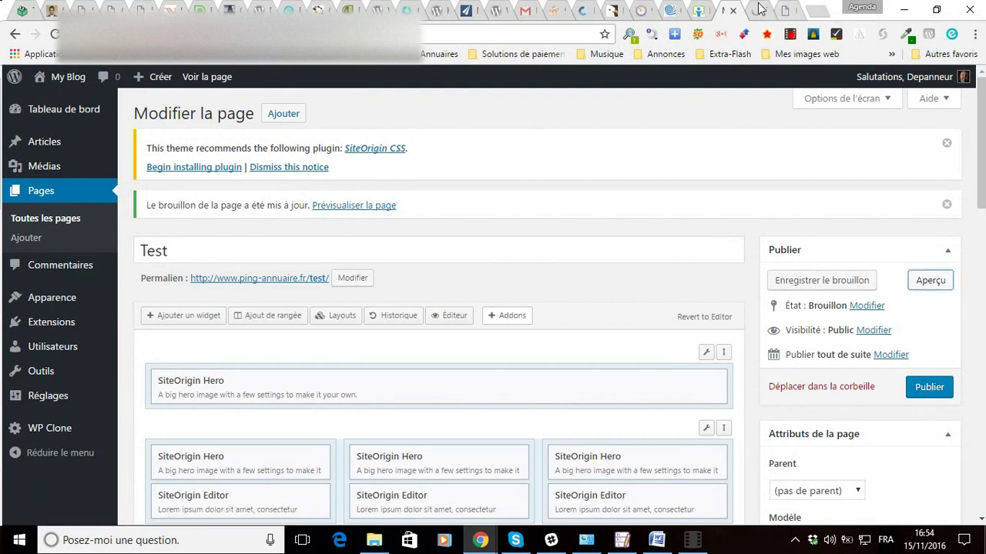
pyautogui.click(758, 10)
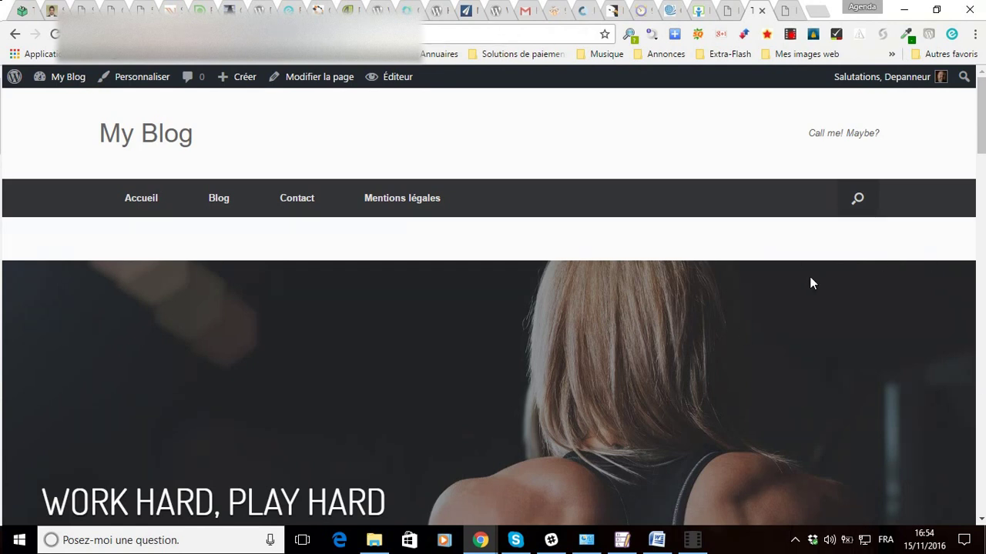
pyautogui.click(784, 10)
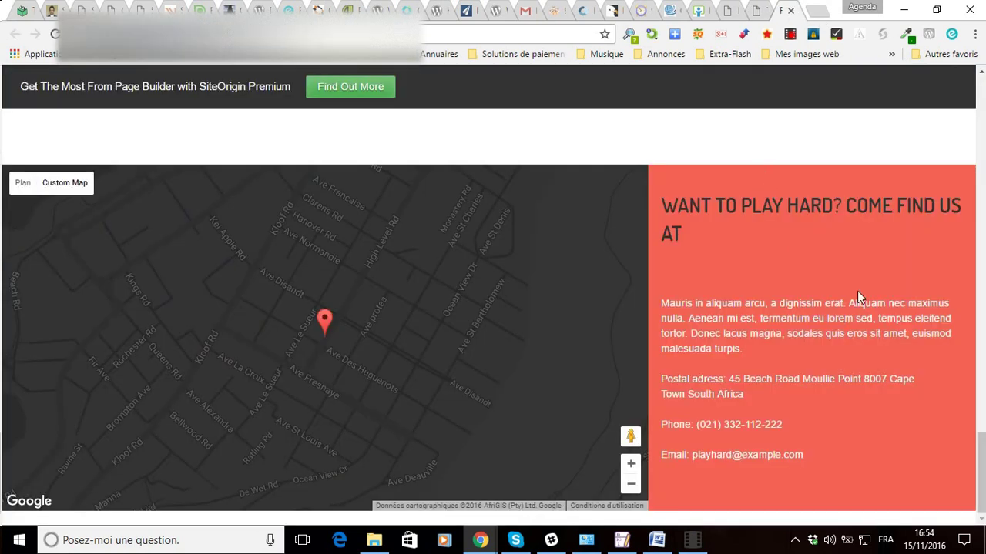
pyautogui.click(756, 10)
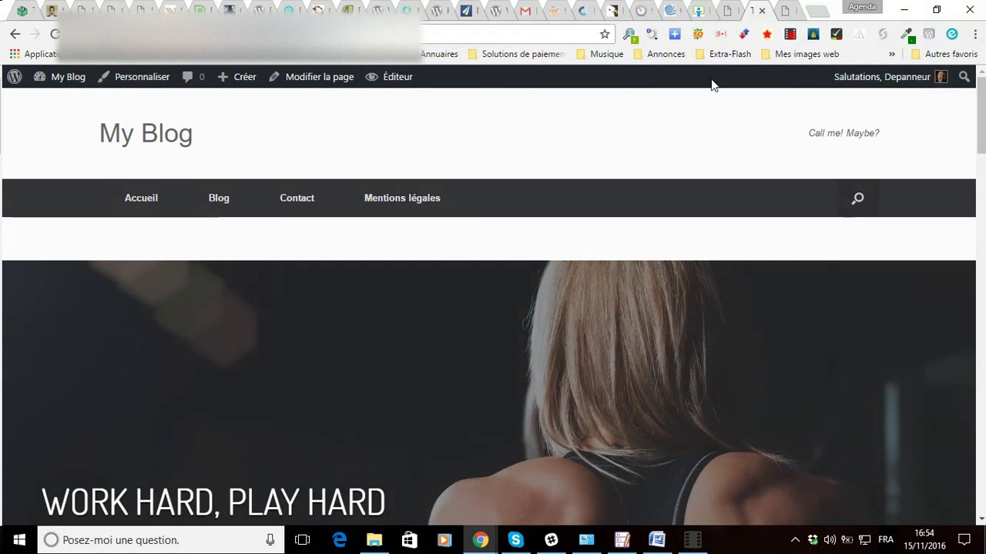
pyautogui.click(786, 10)
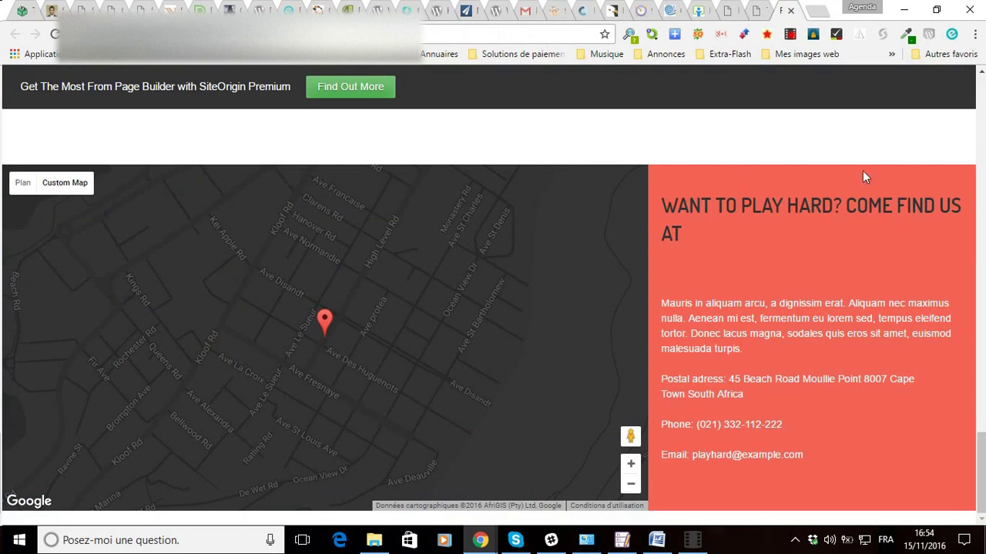
pyautogui.scroll(10, 953, 182)
pyautogui.scroll(10, 775, 143)
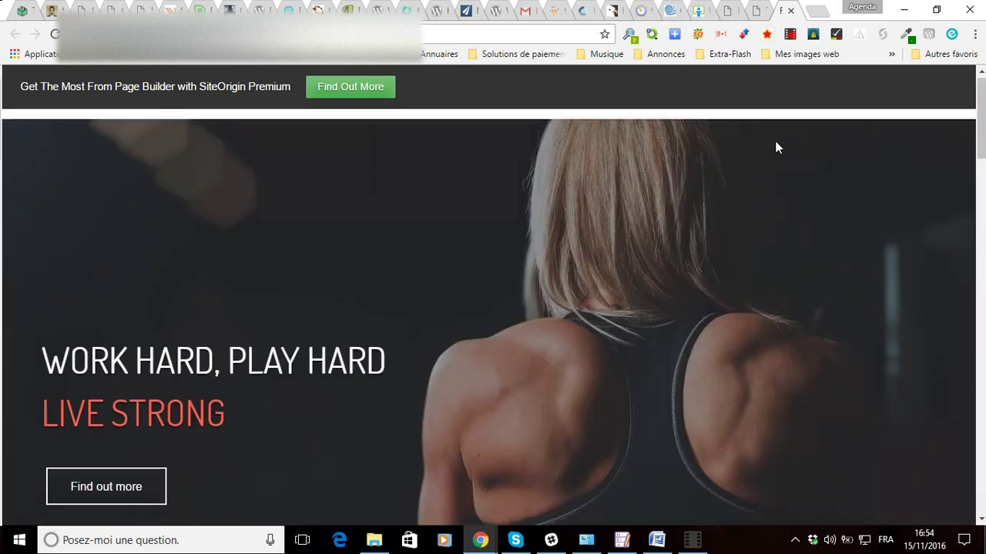
pyautogui.click(756, 14)
pyautogui.scroll(-10, 786, 189)
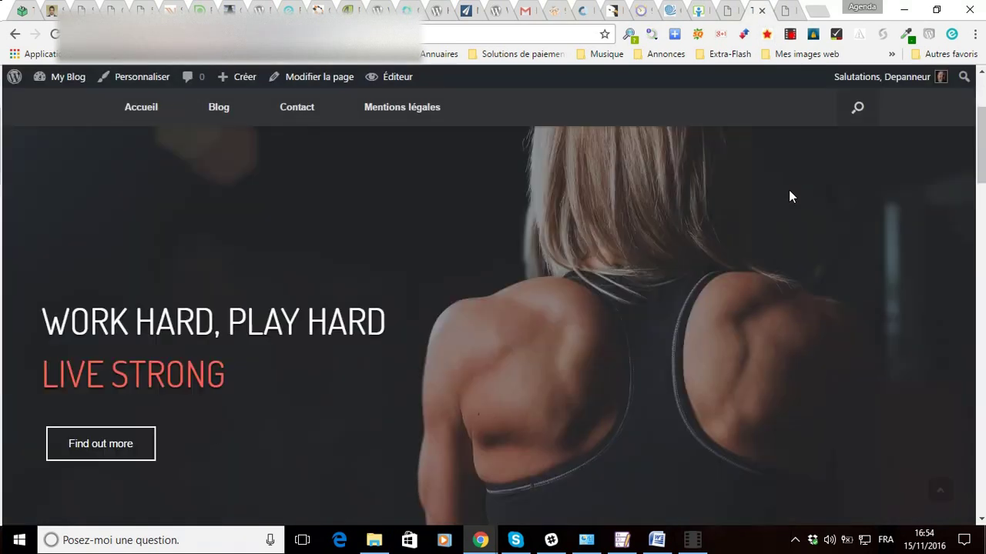
pyautogui.scroll(-10, 792, 187)
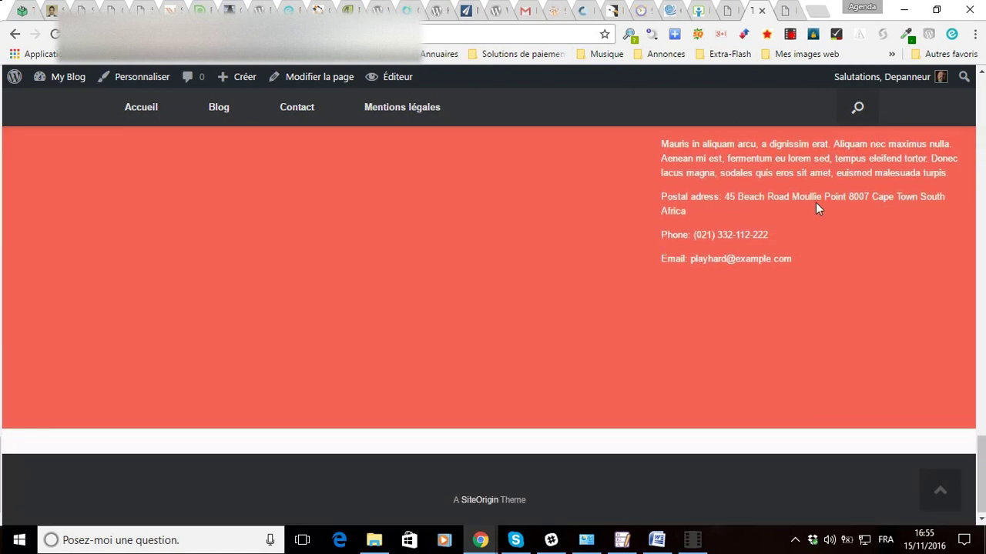
pyautogui.scroll(5, 815, 202)
pyautogui.click(712, 13)
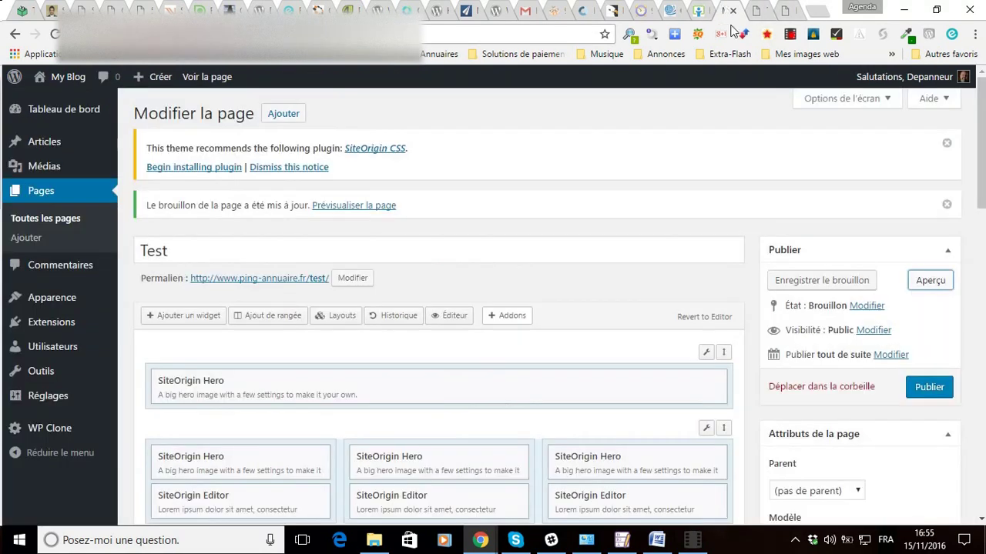
pyautogui.scroll(-1, 707, 348)
pyautogui.scroll(-2, 706, 348)
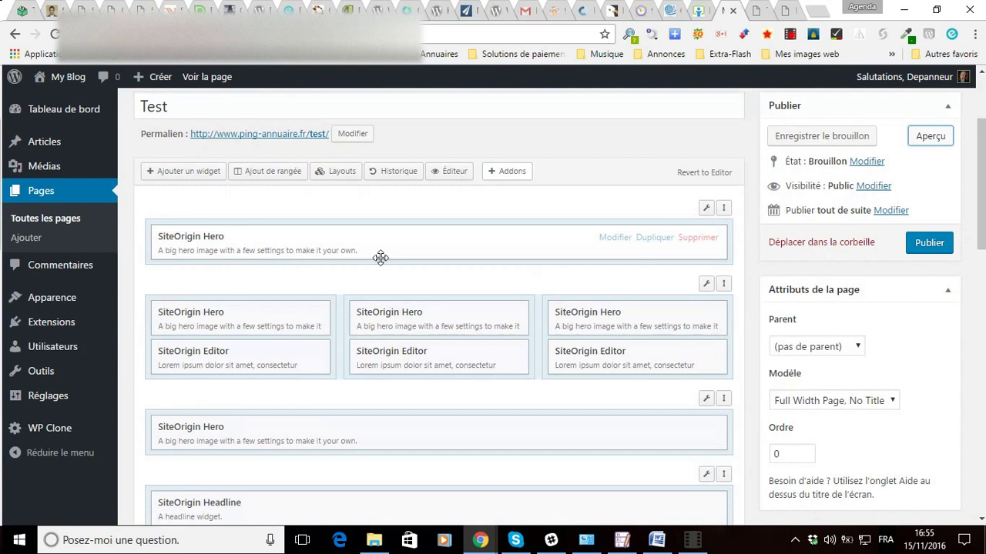
# Step: Examine the first SiteOrigin Hero widget's frame, including its content, buttons and background settings, and close the widget without changes
pyautogui.click(615, 238)
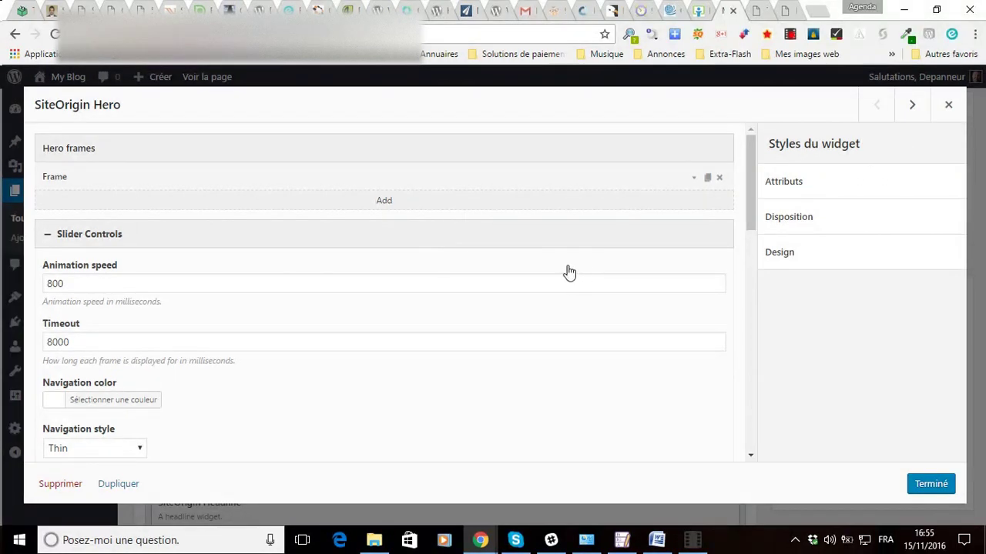
pyautogui.scroll(-2, 548, 267)
pyautogui.scroll(2, 542, 266)
pyautogui.click(693, 178)
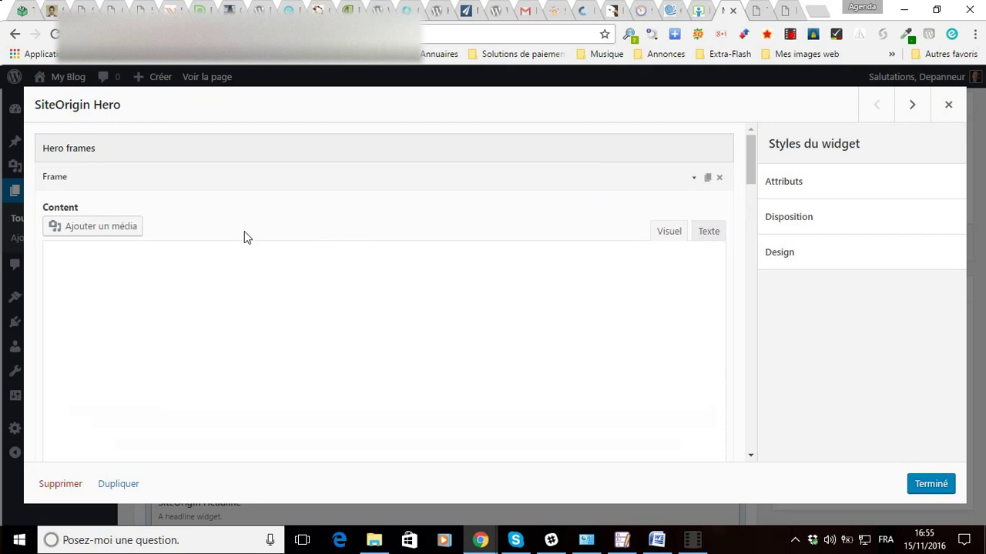
pyautogui.scroll(-3, 443, 278)
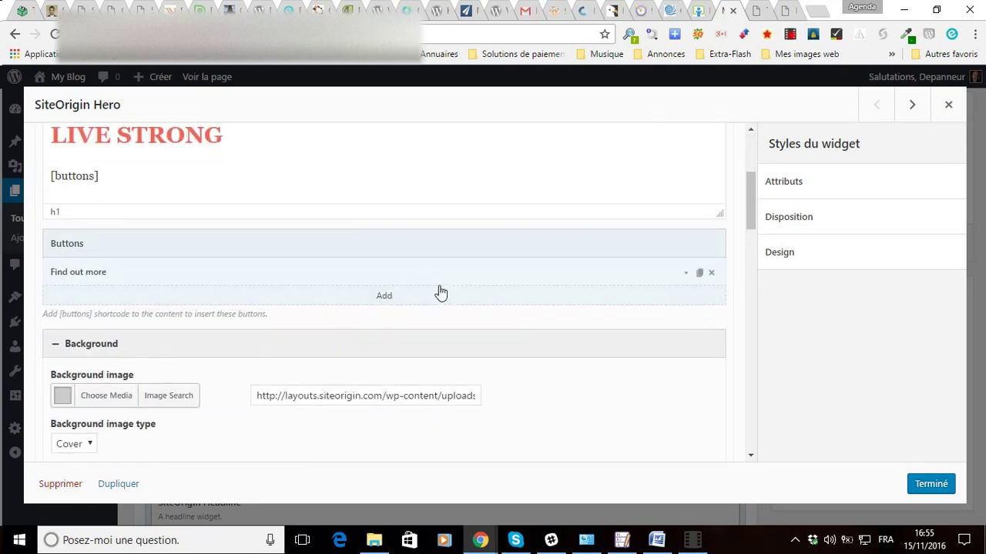
pyautogui.scroll(2, 440, 290)
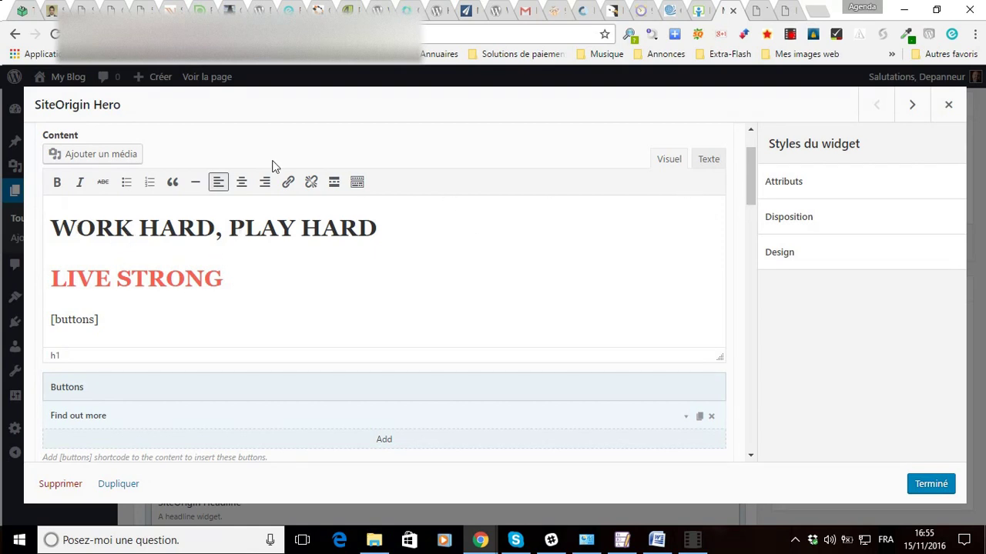
pyautogui.scroll(-3, 338, 239)
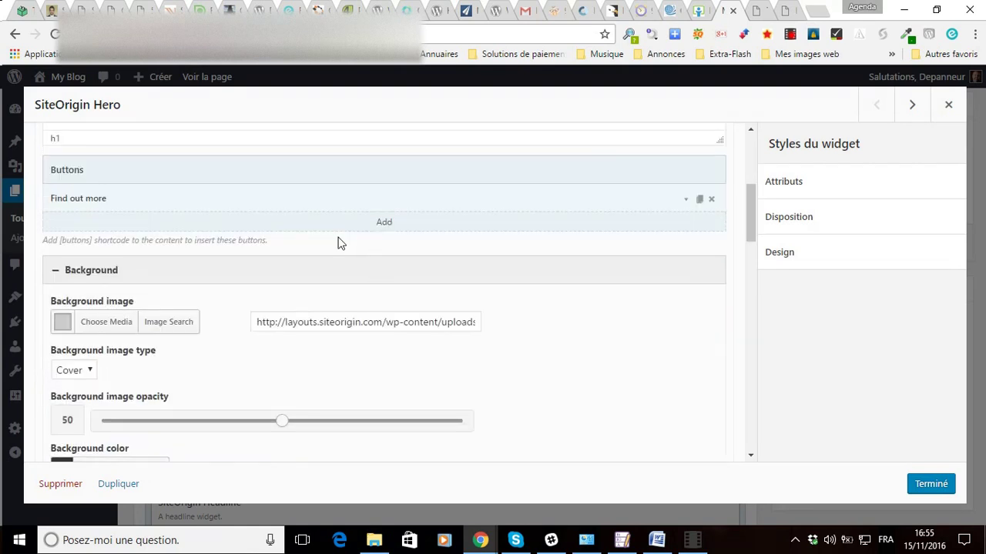
pyautogui.scroll(-3, 336, 244)
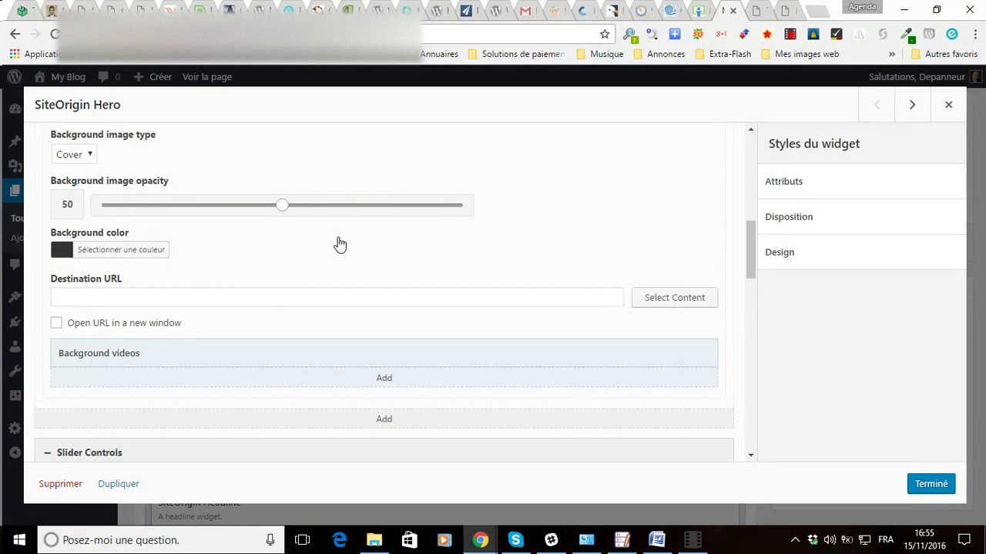
pyautogui.click(948, 104)
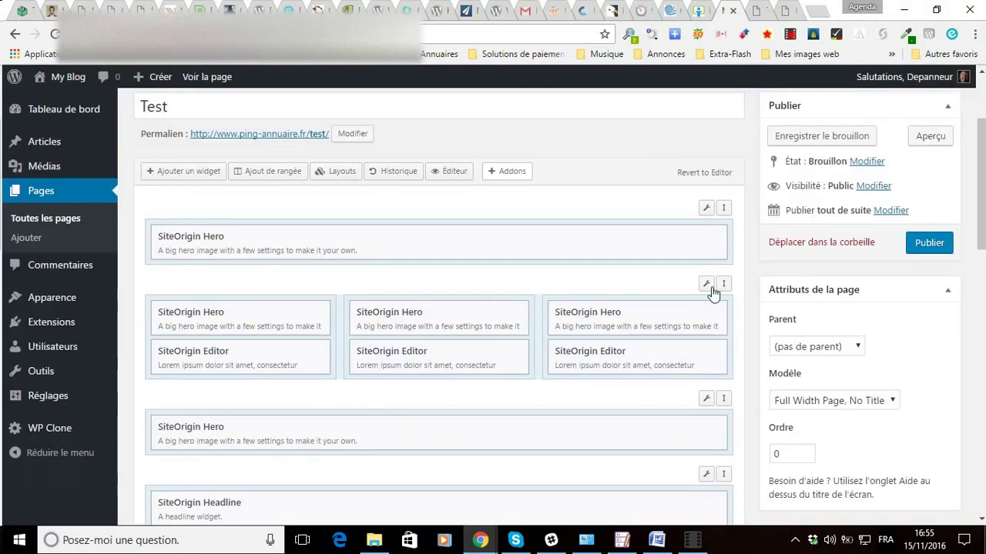